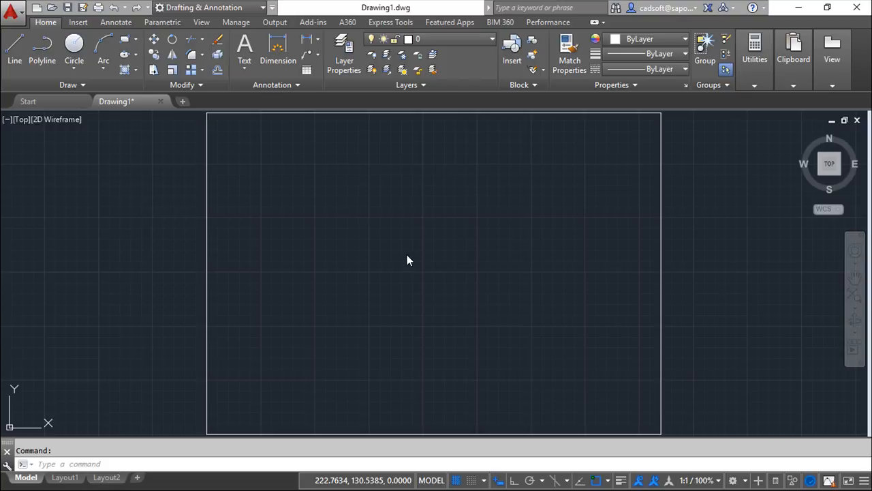
- Draw a W-shaped Spline Fit curve with five fit points across the upper half of the rectangle
{"action": "left_click", "coordinate": [83, 84]}
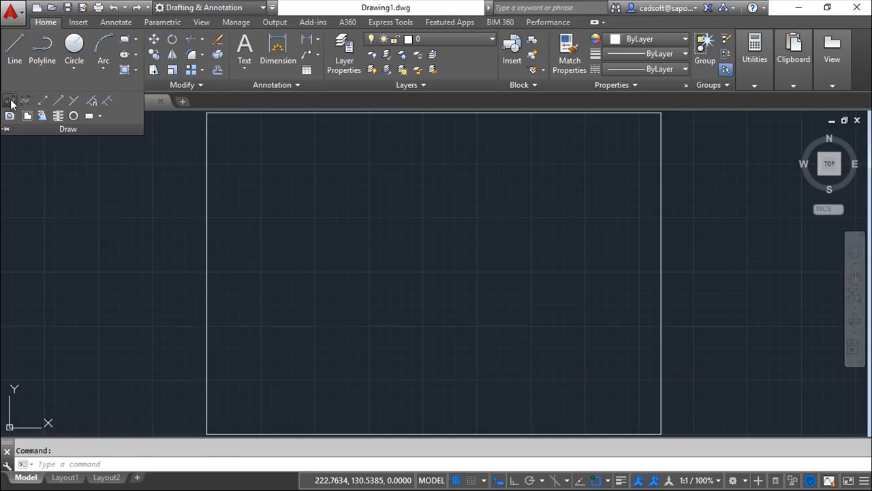
{"action": "left_click", "coordinate": [10, 102]}
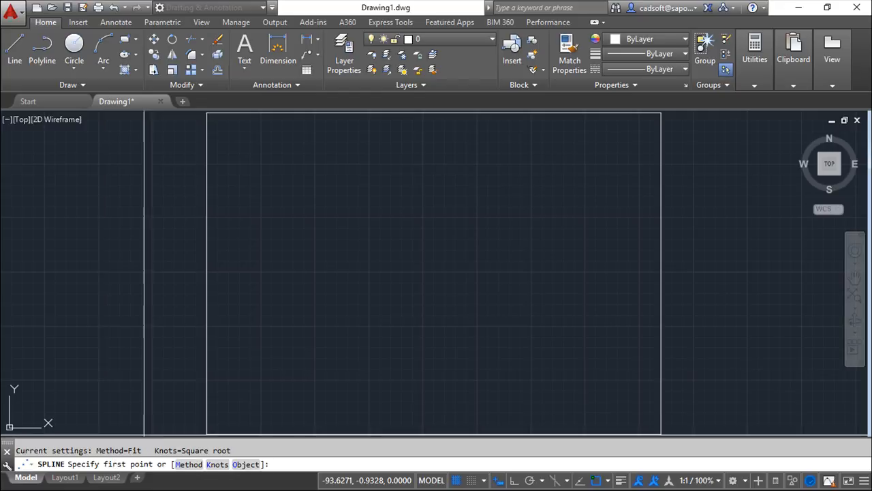
{"action": "left_click", "coordinate": [263, 161]}
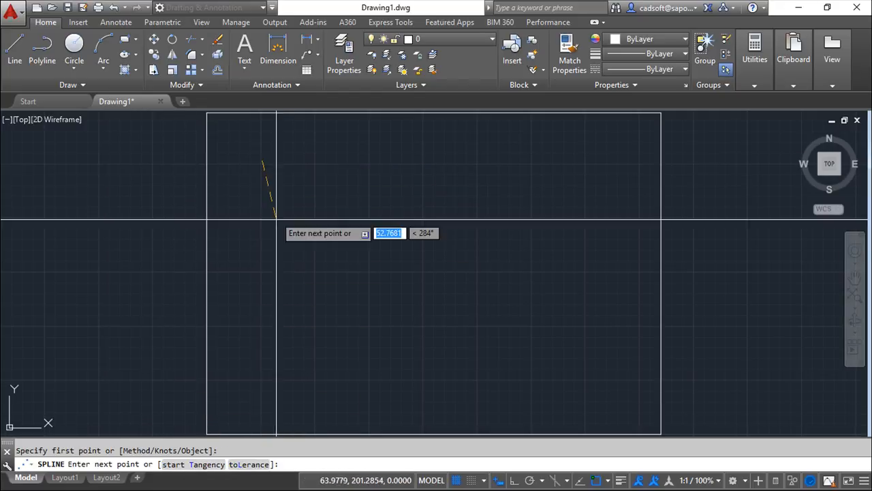
{"action": "left_click", "coordinate": [301, 268]}
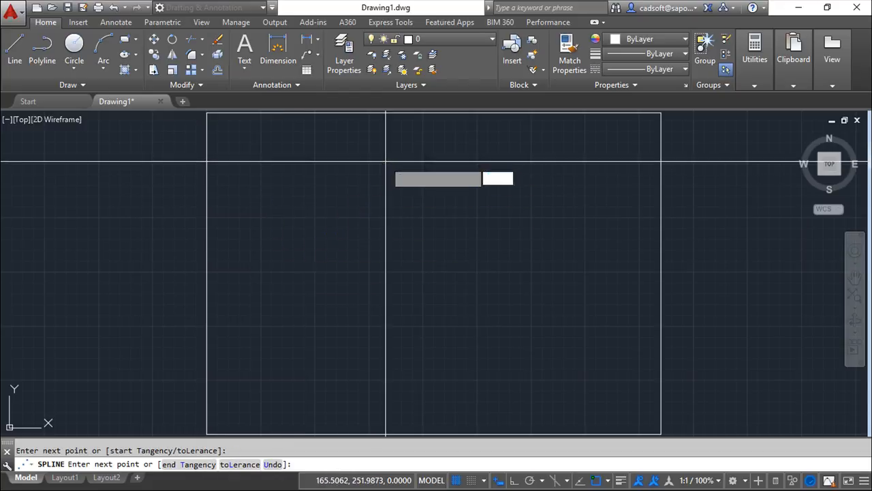
{"action": "left_click", "coordinate": [388, 162]}
{"action": "left_click", "coordinate": [461, 261]}
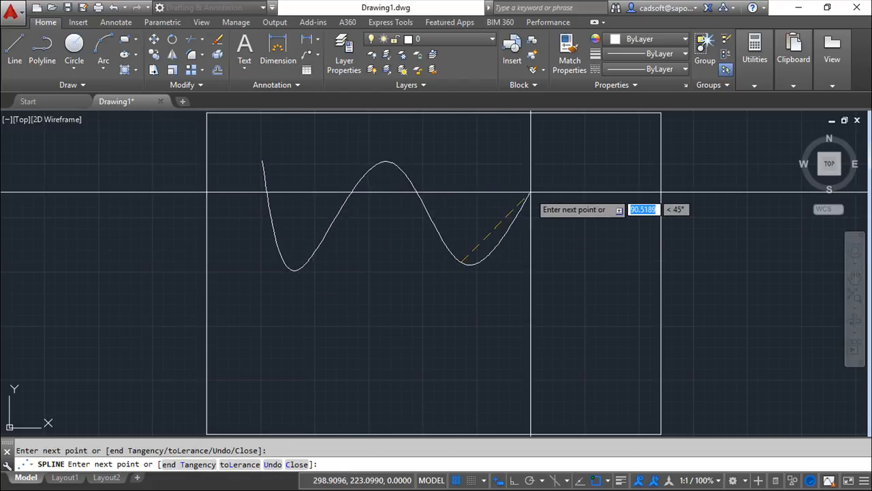
{"action": "left_click", "coordinate": [547, 162]}
{"action": "right_click", "coordinate": [565, 182]}
{"action": "left_click", "coordinate": [595, 189]}
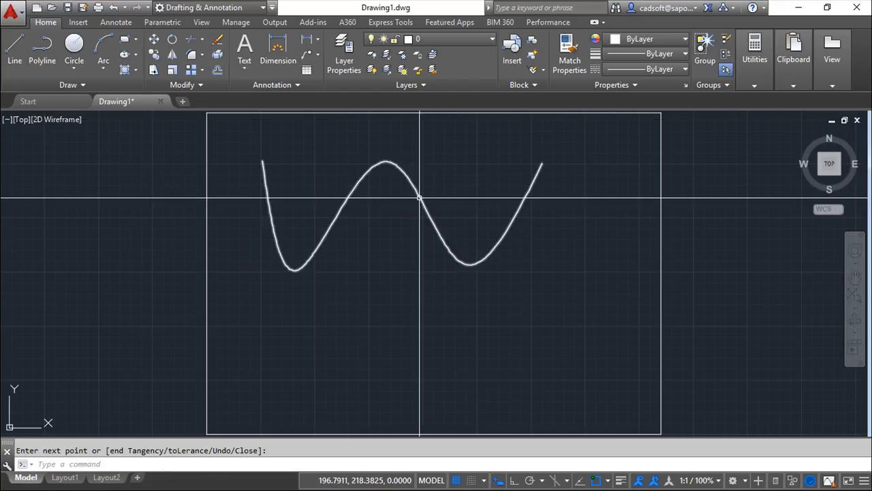
{"action": "key", "text": "Escape"}
- Try stretching the spline's second valley and middle peak fit points to new positions, and undo both grip edits
{"action": "mouse_move", "coordinate": [386, 163]}
{"action": "mouse_move", "coordinate": [462, 264]}
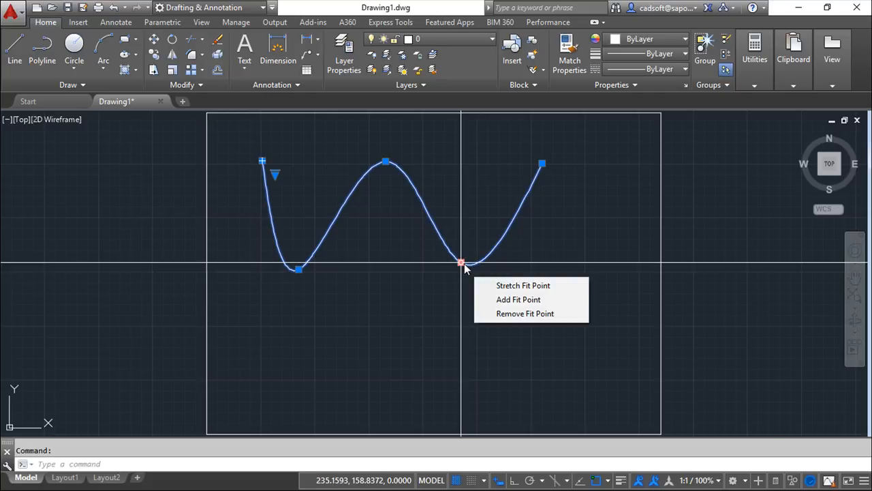
{"action": "left_click", "coordinate": [462, 263]}
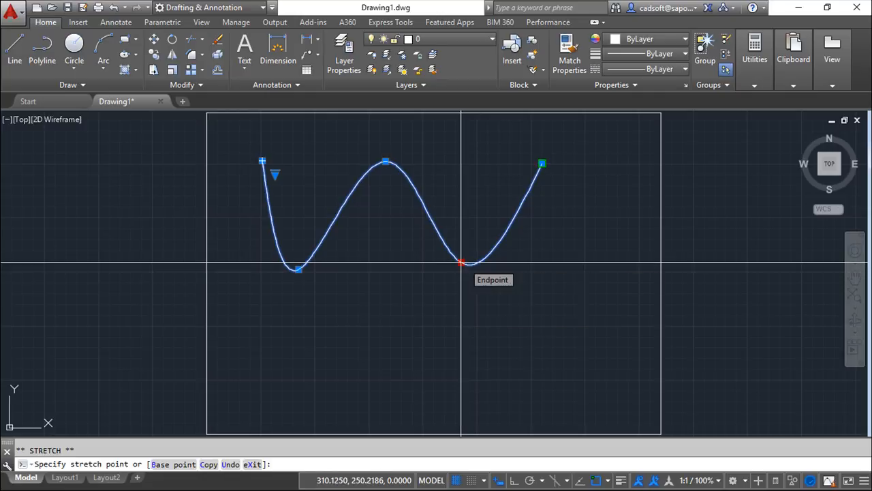
{"action": "left_click", "coordinate": [466, 268]}
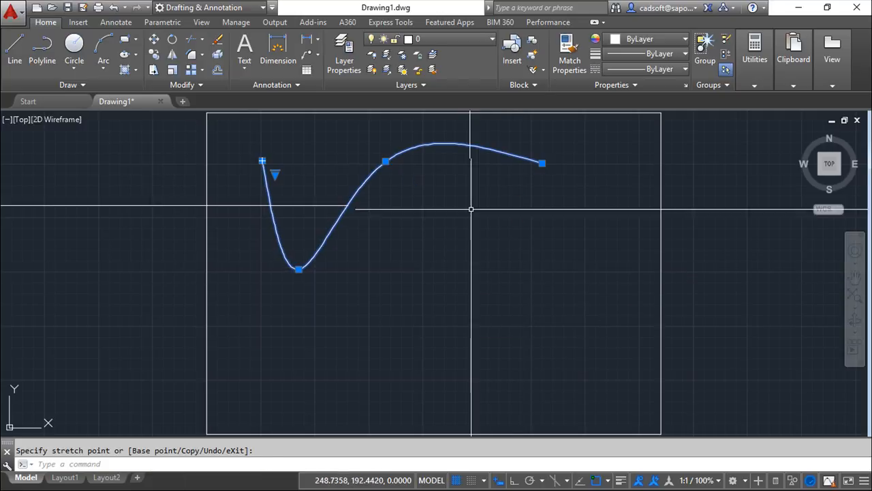
{"action": "left_click", "coordinate": [386, 162]}
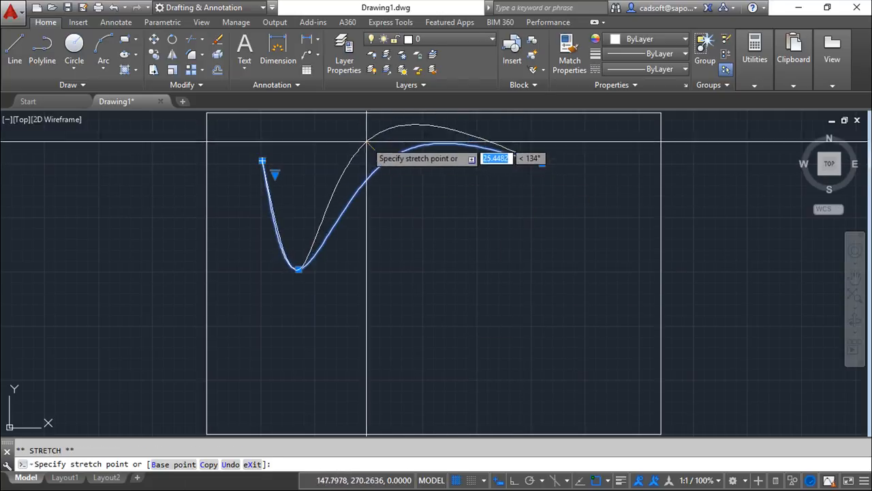
{"action": "left_click", "coordinate": [366, 134]}
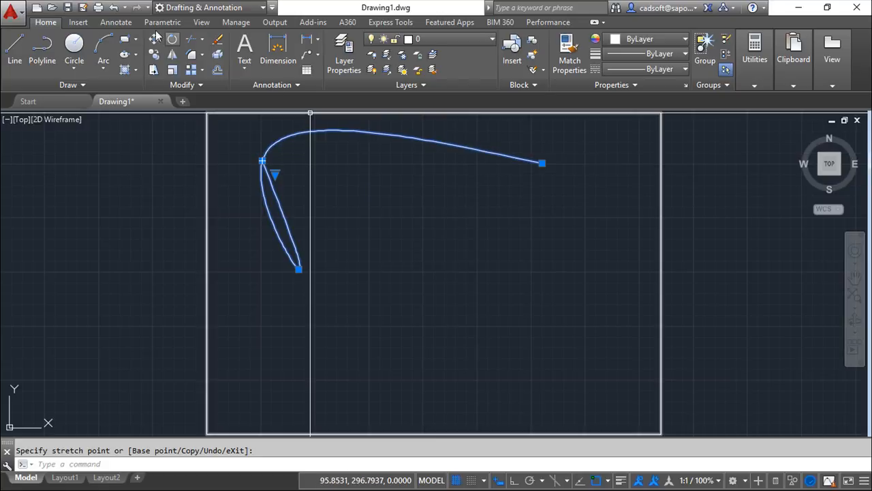
{"action": "left_click", "coordinate": [113, 7]}
{"action": "left_click", "coordinate": [113, 7]}
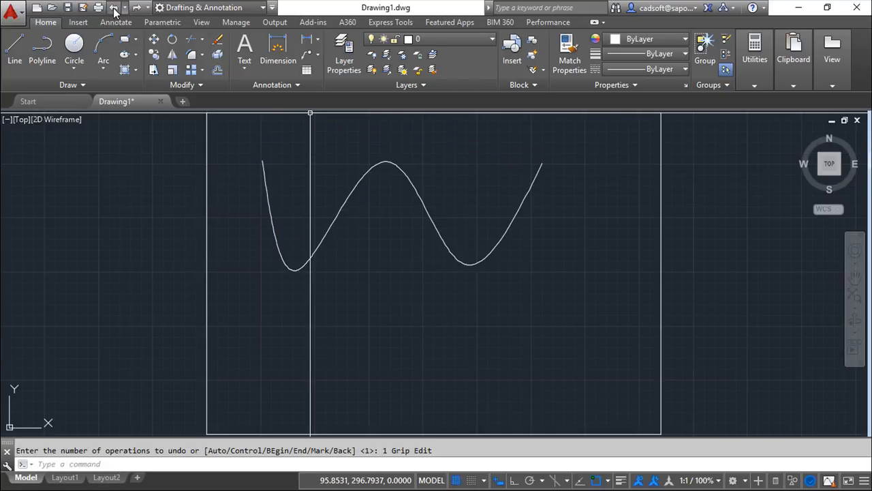
- Examine the fit point editing options at the spline's second valley and clear the selection
{"action": "left_click", "coordinate": [442, 237]}
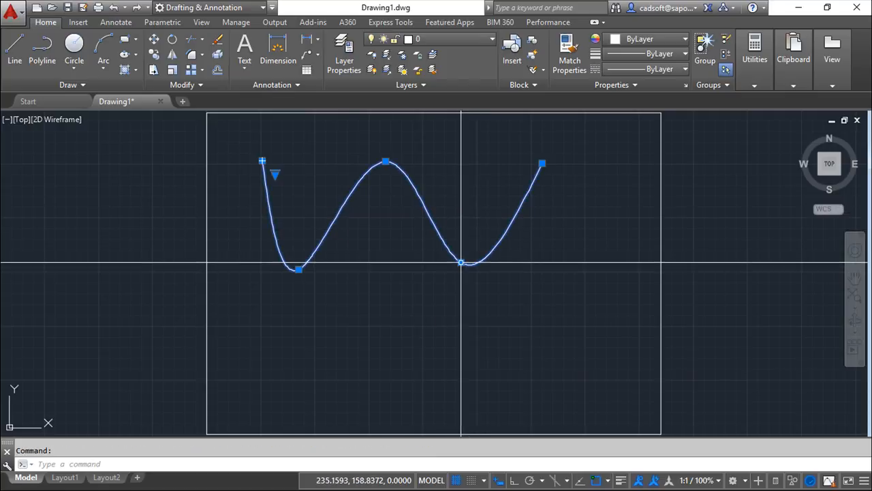
{"action": "mouse_move", "coordinate": [460, 265]}
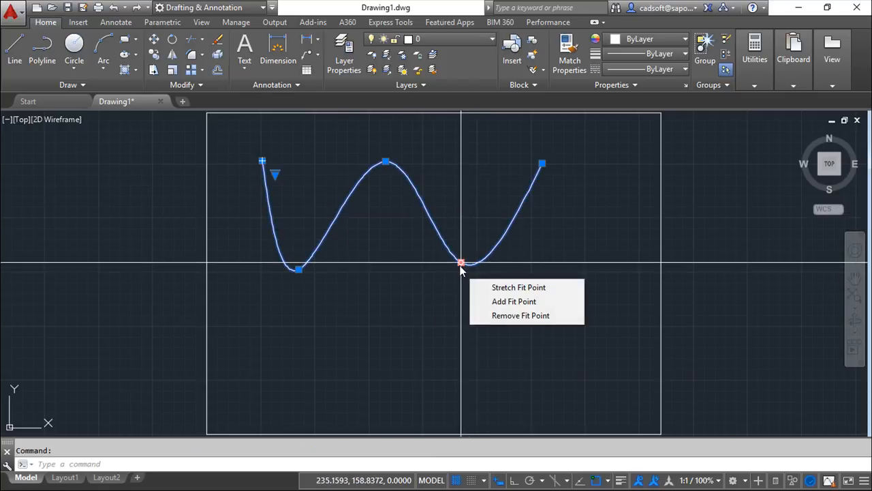
{"action": "left_click", "coordinate": [497, 301]}
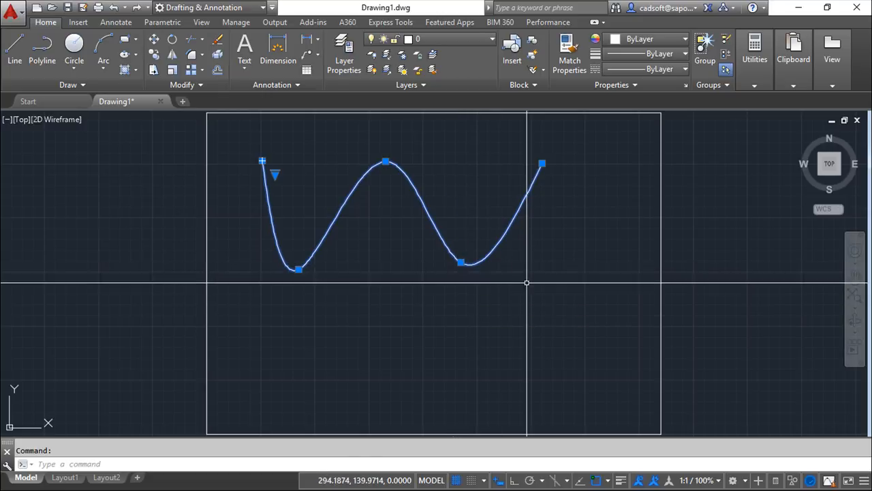
{"action": "key", "text": "Escape"}
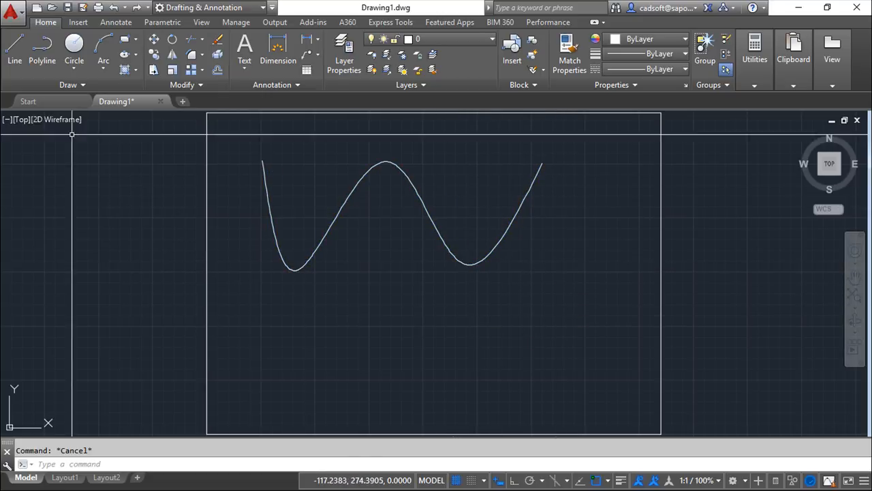
- Draw a Spline CV curve with five zigzag control vertices below the first spline, inside the rectangle
{"action": "left_click", "coordinate": [82, 87]}
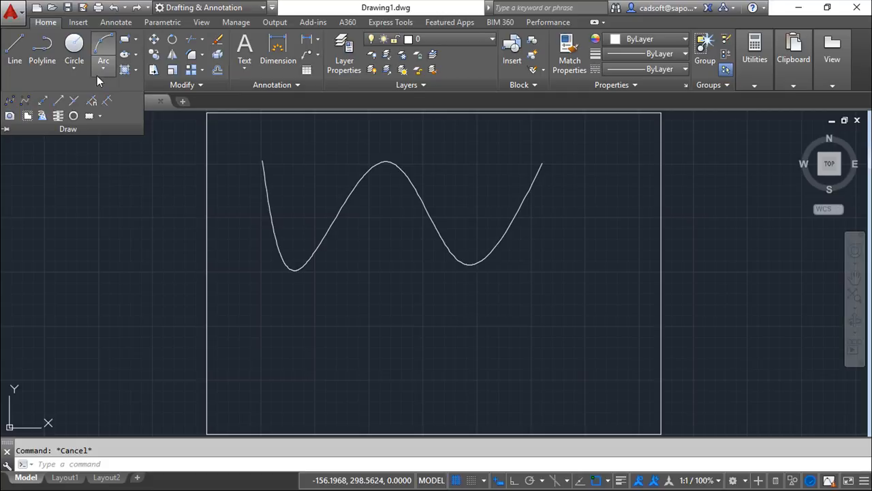
{"action": "left_click", "coordinate": [24, 101]}
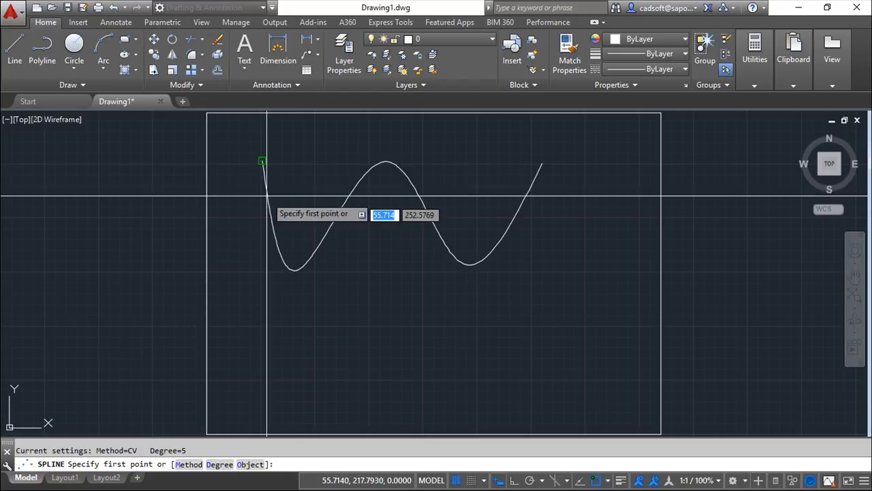
{"action": "left_click", "coordinate": [261, 315]}
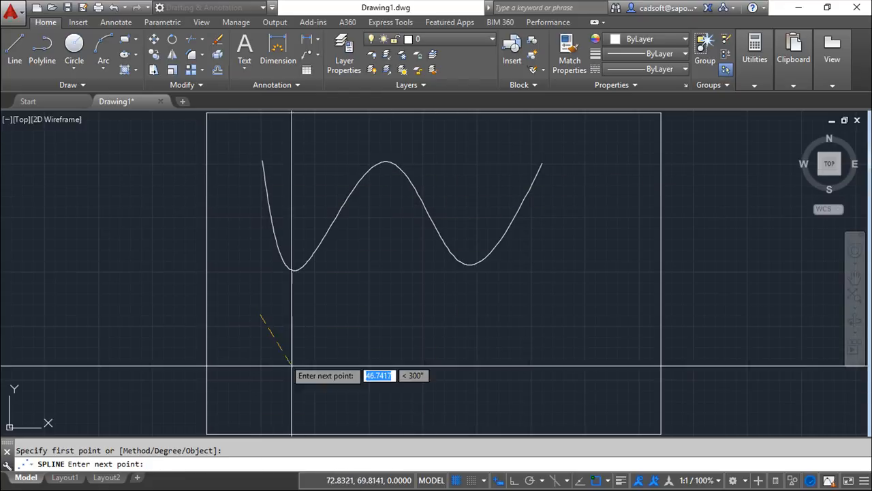
{"action": "left_click", "coordinate": [319, 420]}
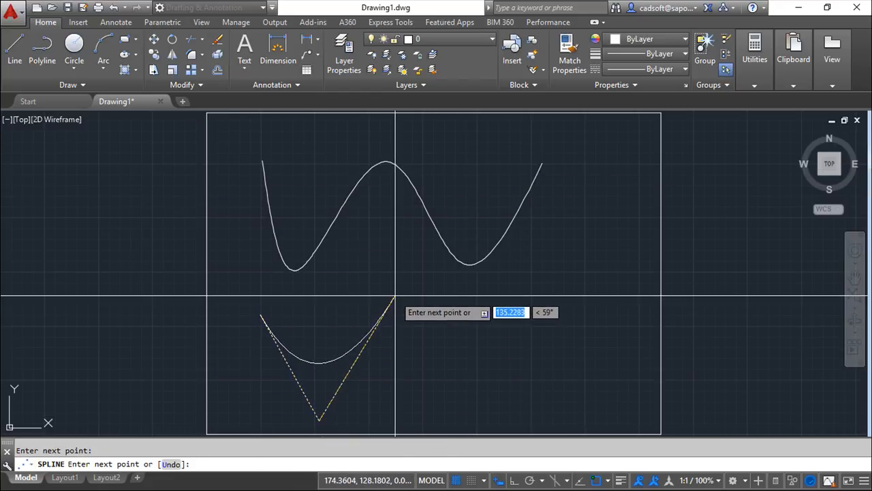
{"action": "left_click", "coordinate": [387, 298]}
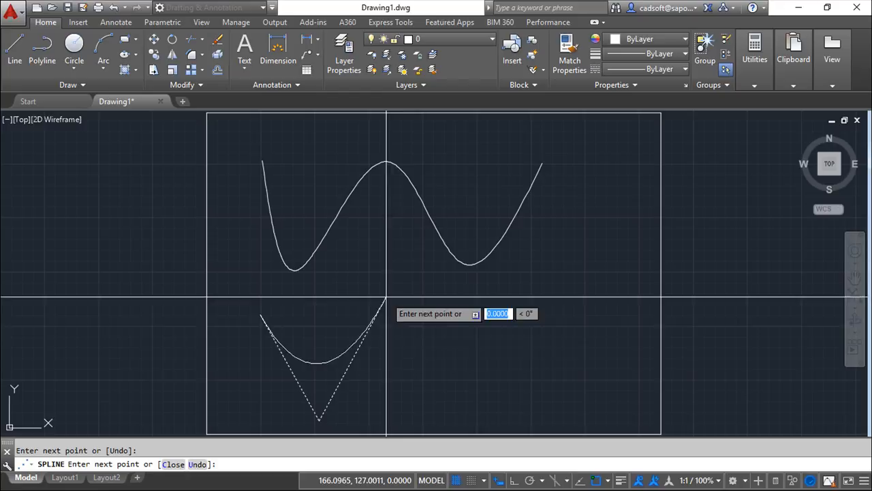
{"action": "left_click", "coordinate": [464, 407]}
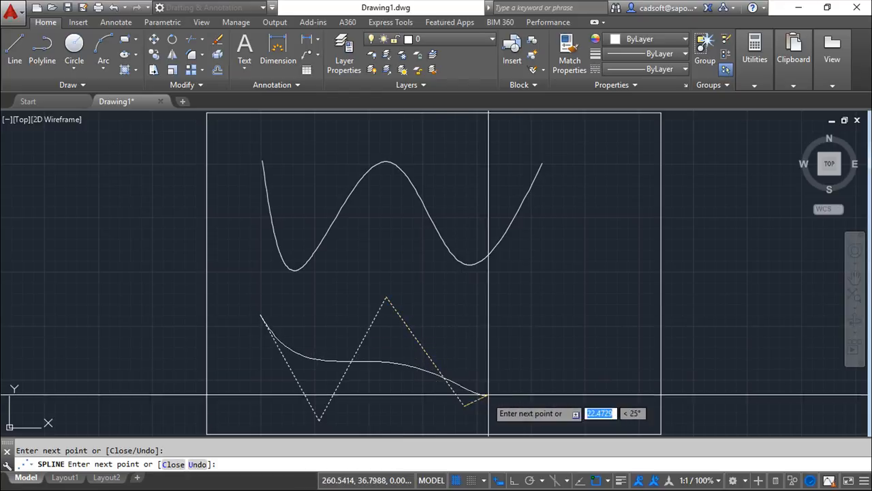
{"action": "left_click", "coordinate": [544, 287]}
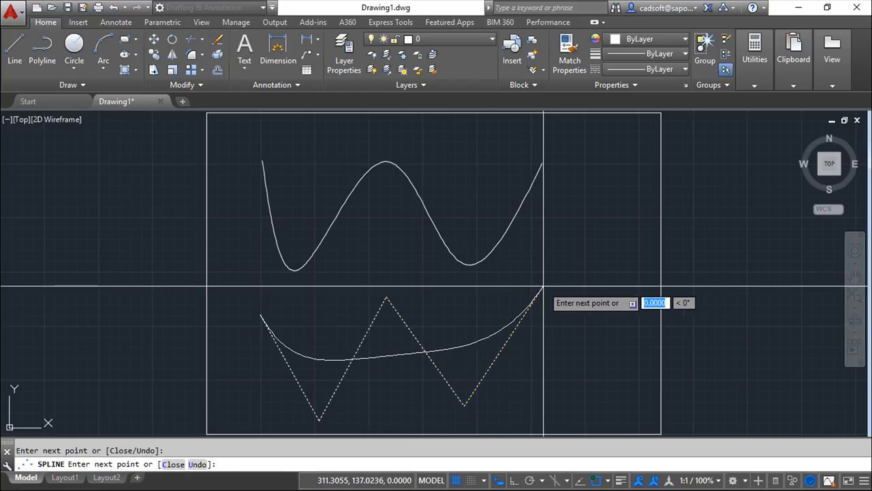
{"action": "right_click", "coordinate": [584, 171]}
{"action": "left_click", "coordinate": [613, 180]}
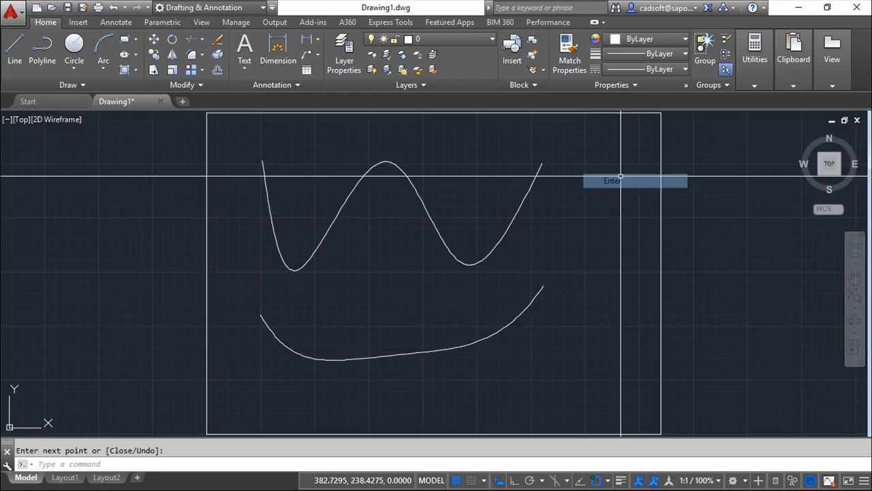
- Stretch the lower spline's fourth control vertex slightly outward and down, and its third vertex slightly upward
{"action": "left_click", "coordinate": [401, 354]}
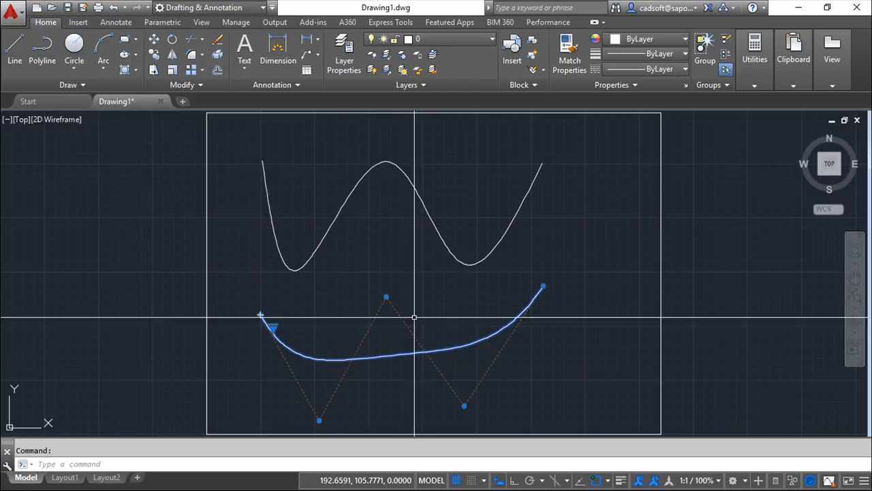
{"action": "mouse_move", "coordinate": [386, 298]}
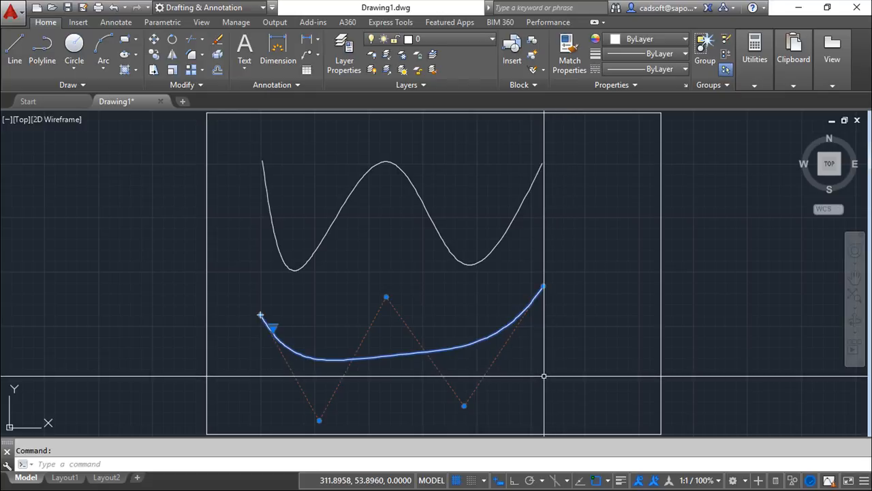
{"action": "mouse_move", "coordinate": [464, 407]}
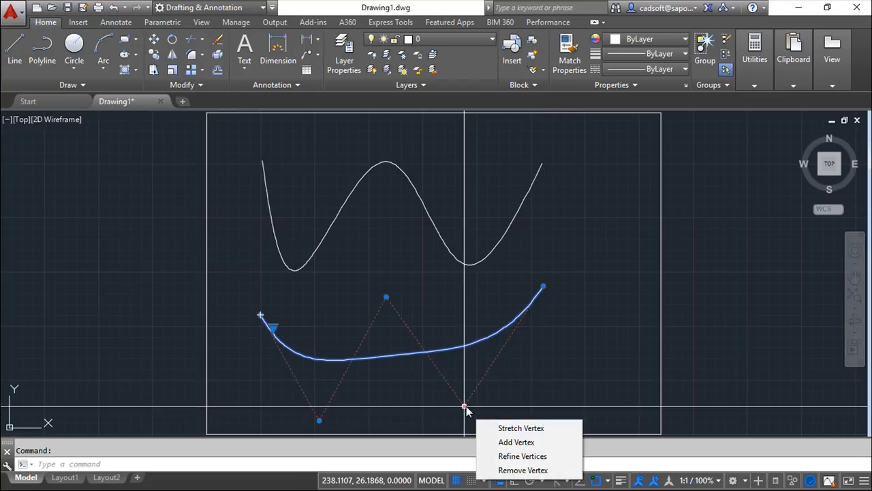
{"action": "left_click", "coordinate": [465, 407]}
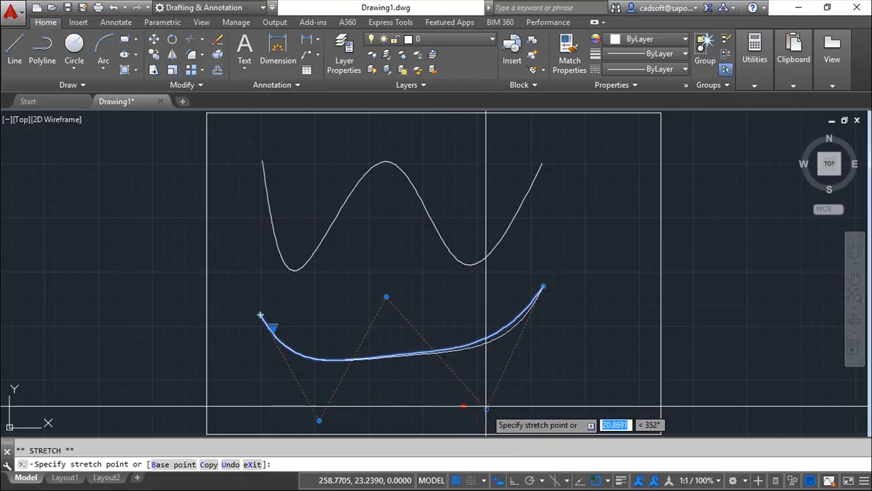
{"action": "left_click", "coordinate": [484, 415]}
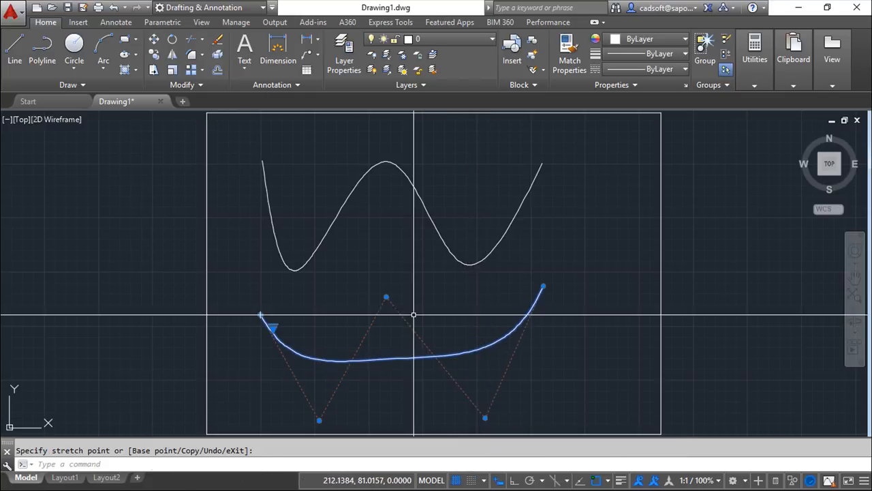
{"action": "left_click", "coordinate": [386, 297]}
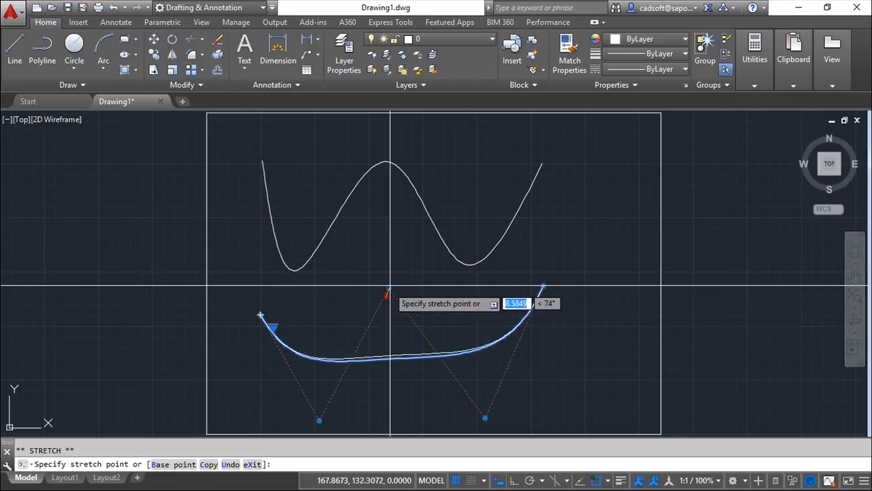
{"action": "left_click", "coordinate": [387, 283]}
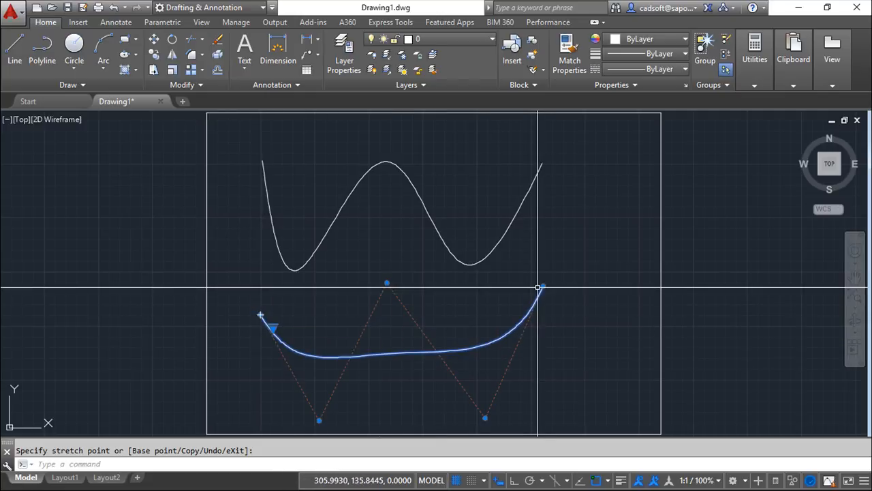
{"action": "key", "text": "Escape"}
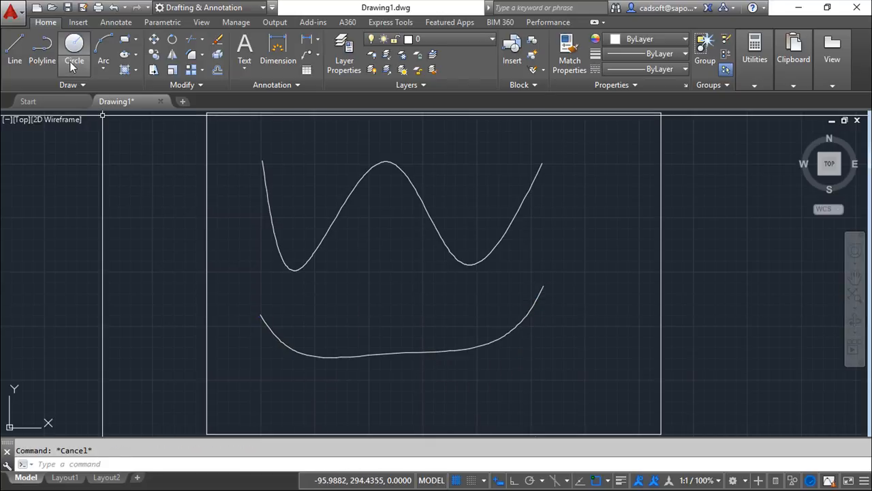
- Start a fit-point spline, switch its creation method to CV and accept a degree of 5
{"action": "left_click", "coordinate": [86, 85]}
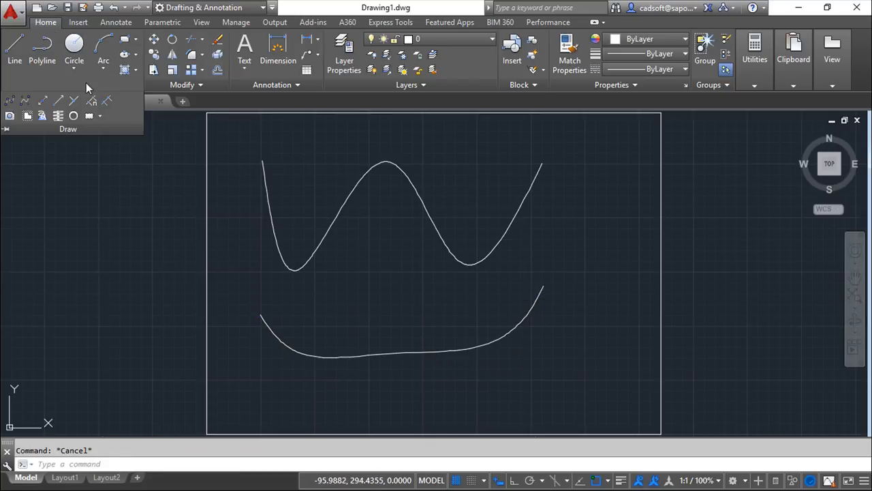
{"action": "left_click", "coordinate": [10, 100]}
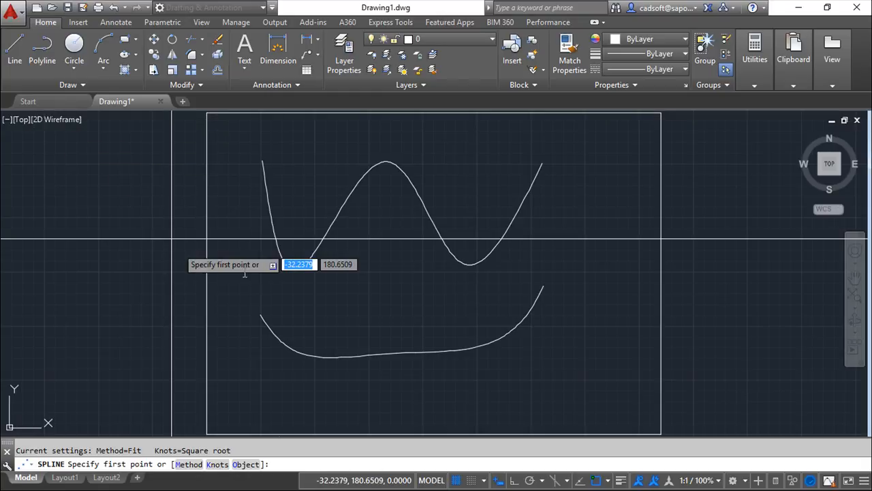
{"action": "left_click", "coordinate": [183, 464]}
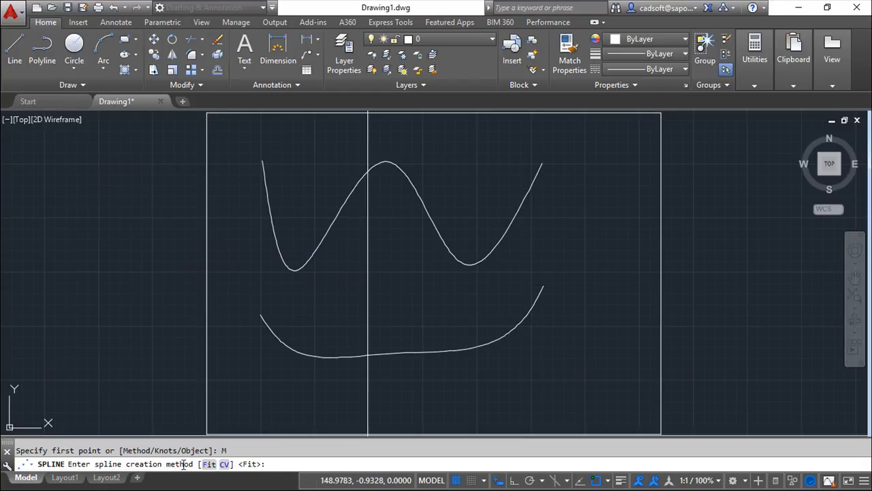
{"action": "left_click", "coordinate": [225, 464]}
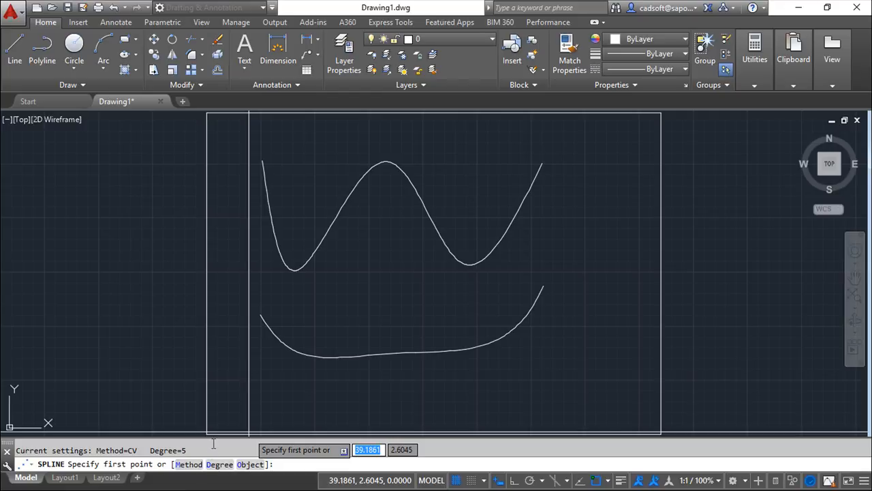
{"action": "left_click", "coordinate": [218, 465]}
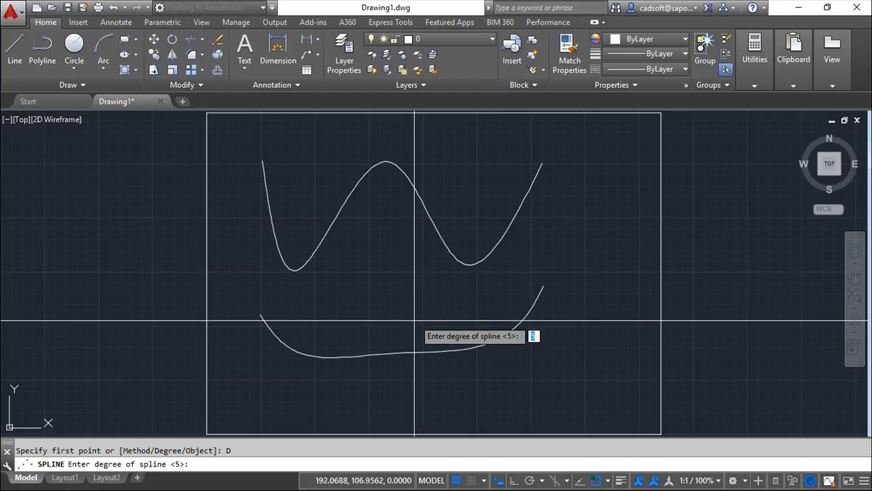
{"action": "key", "text": "Return"}
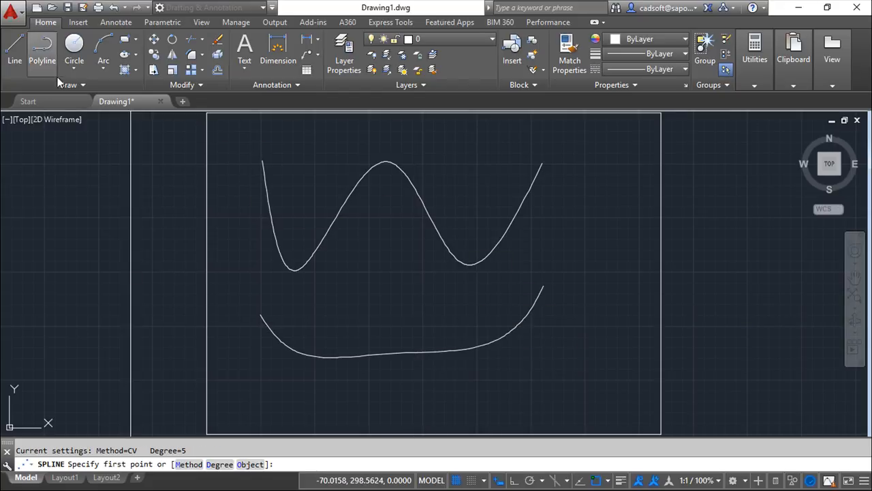
- Try the Object option of the Spline Fit command on the lower curve and cancel the command
{"action": "left_click", "coordinate": [83, 86]}
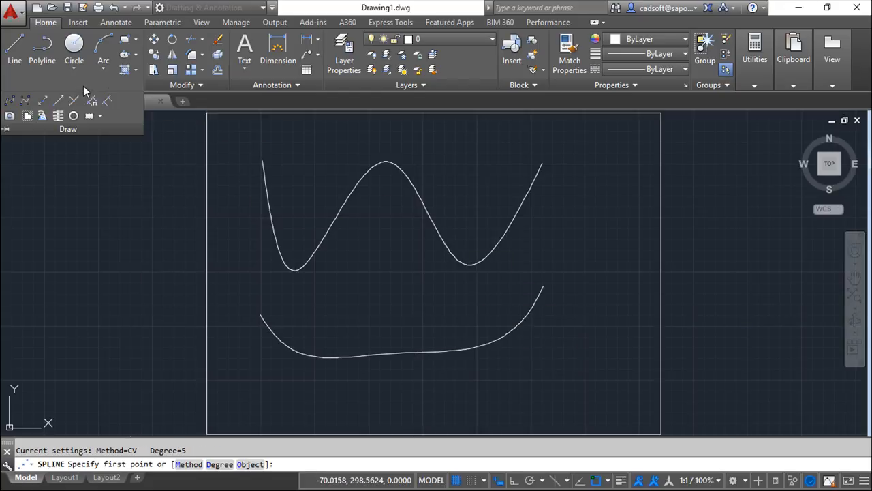
{"action": "left_click", "coordinate": [10, 100]}
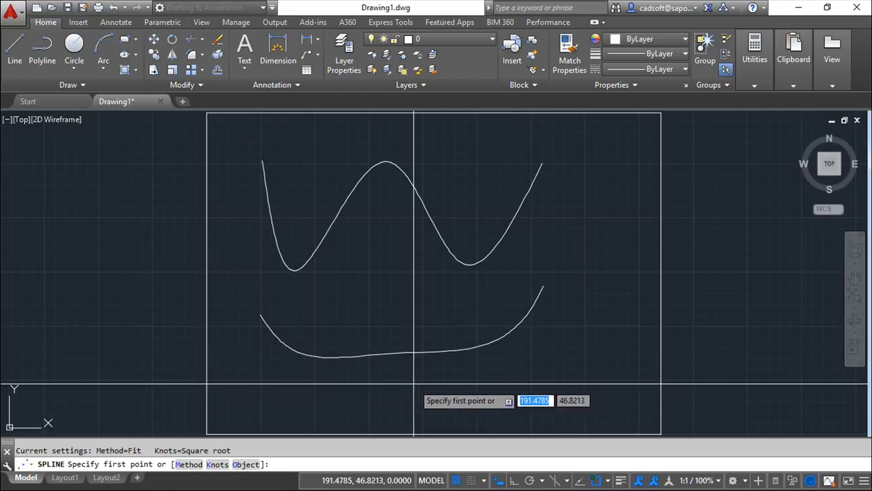
{"action": "left_click", "coordinate": [245, 464]}
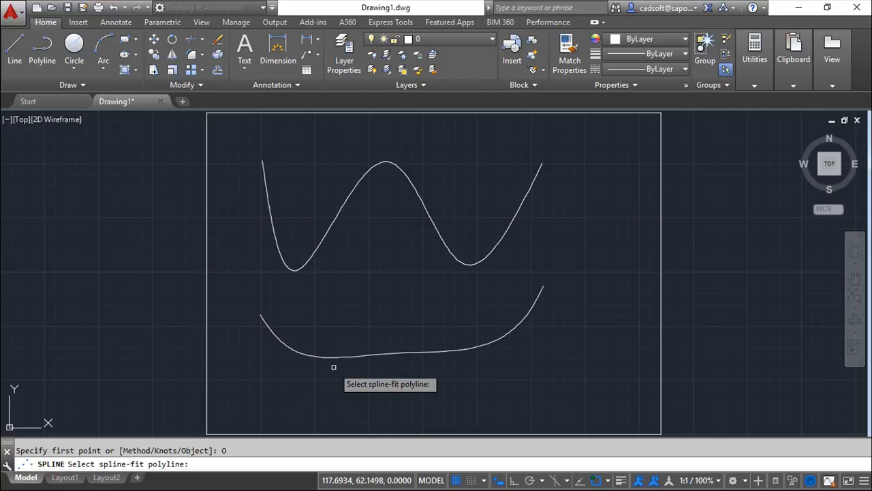
{"action": "left_click", "coordinate": [440, 358]}
{"action": "key", "text": "Escape"}
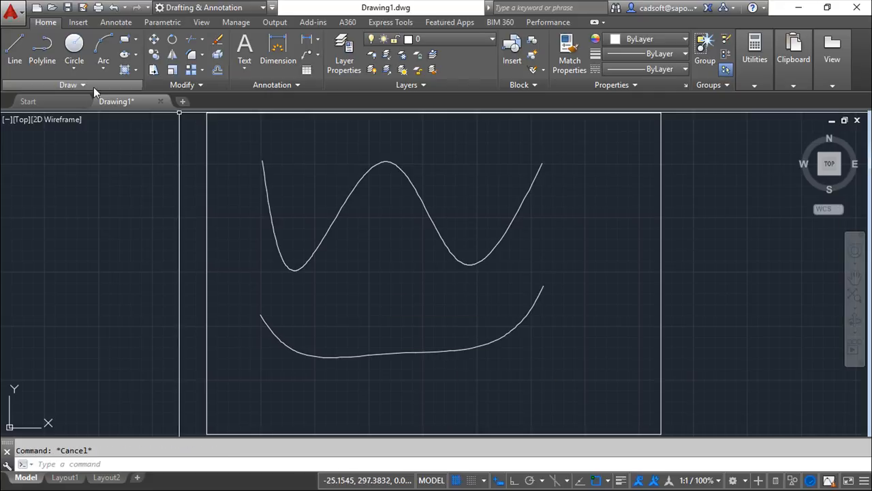
- Start the Spline CV command to view its Method, Degree and Object options, and cancel without drawing
{"action": "left_click", "coordinate": [81, 83]}
{"action": "left_click", "coordinate": [26, 101]}
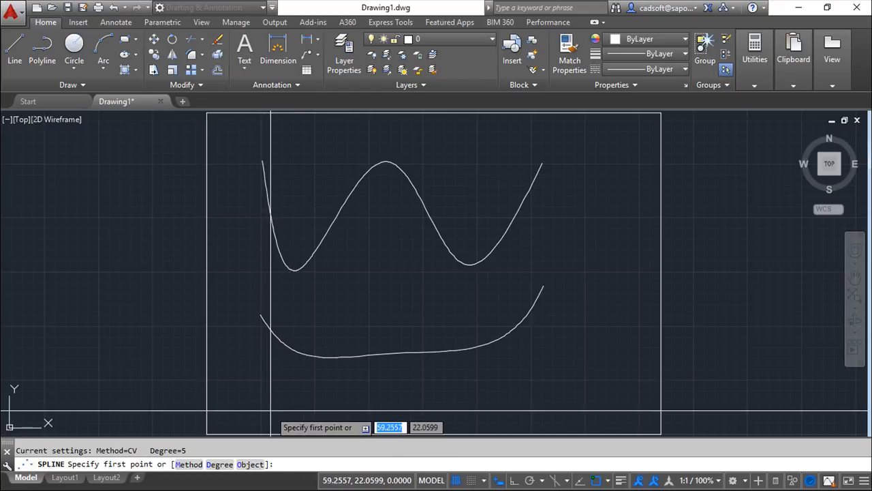
{"action": "key", "text": "Escape"}
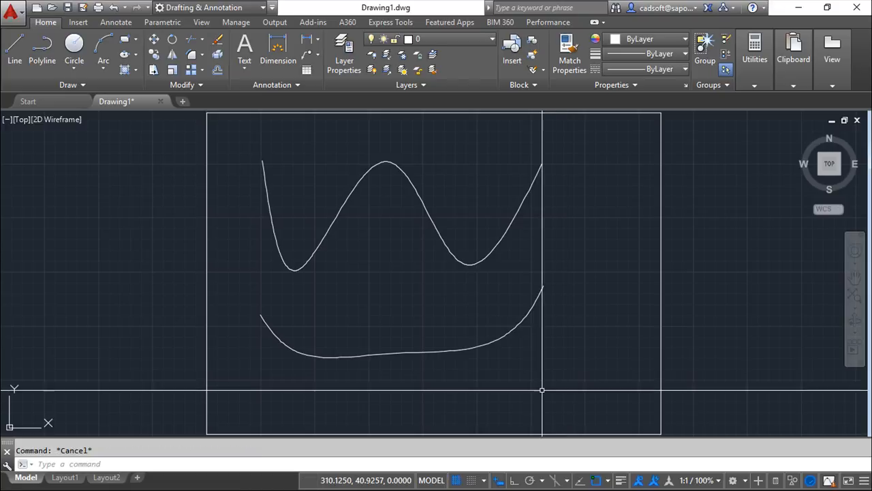